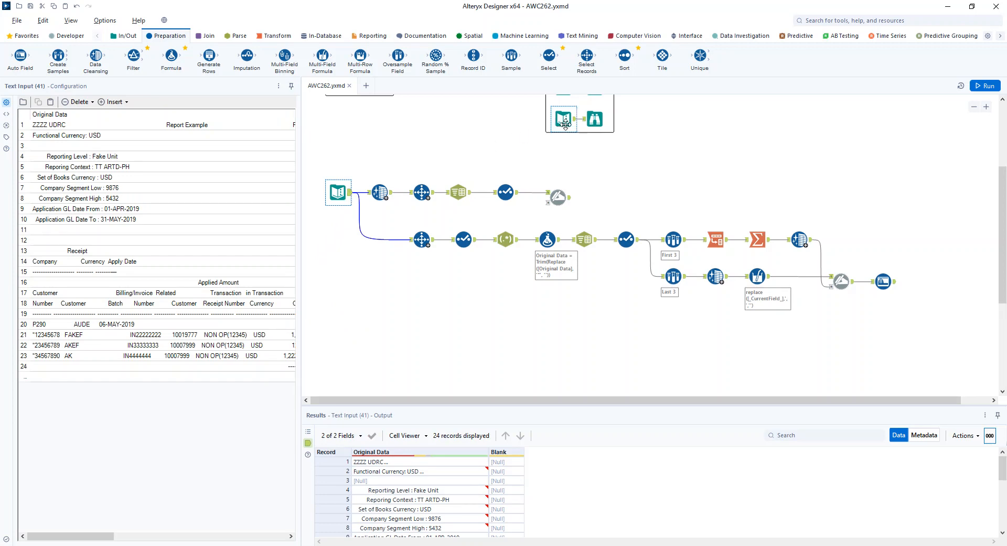
Step: Compare the expected company-level output with the input and output of the upper branch's Data Cleansing tool
left_click(595, 119)
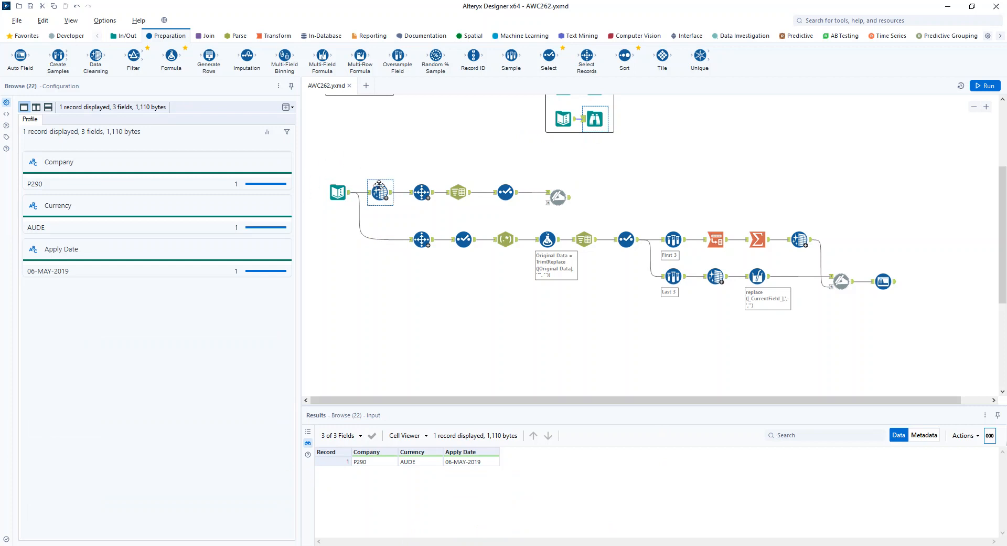
left_click(383, 193)
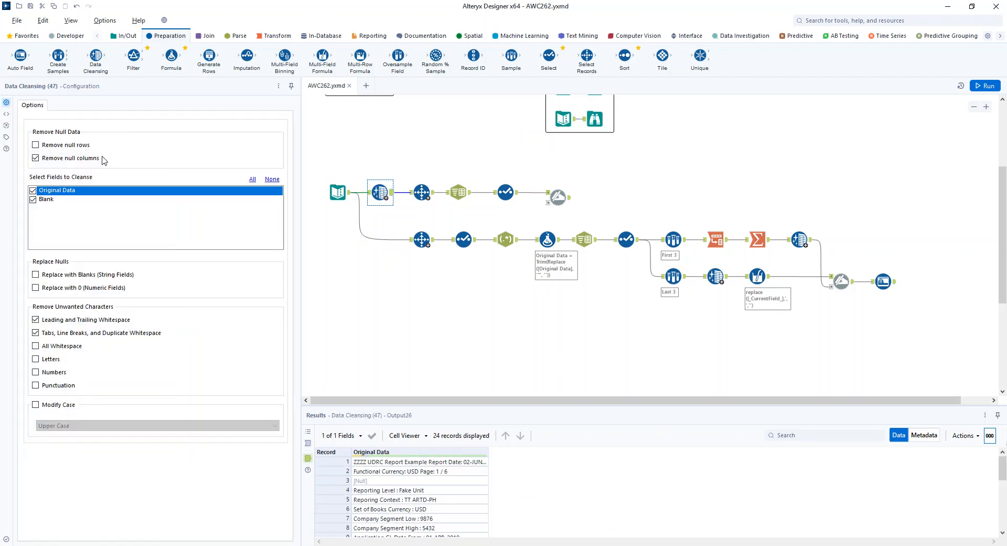
left_click(371, 192)
mouse_move(501, 457)
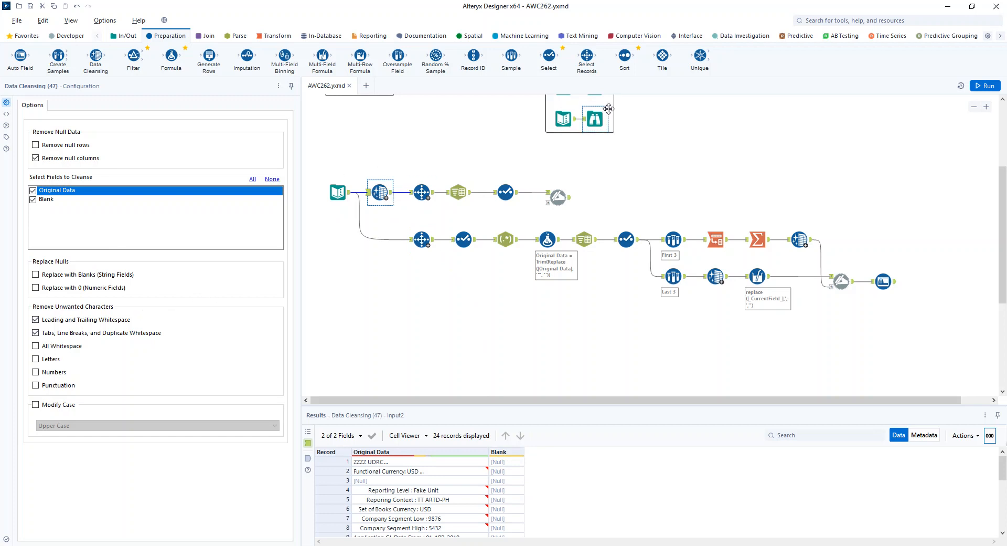
left_click(595, 118)
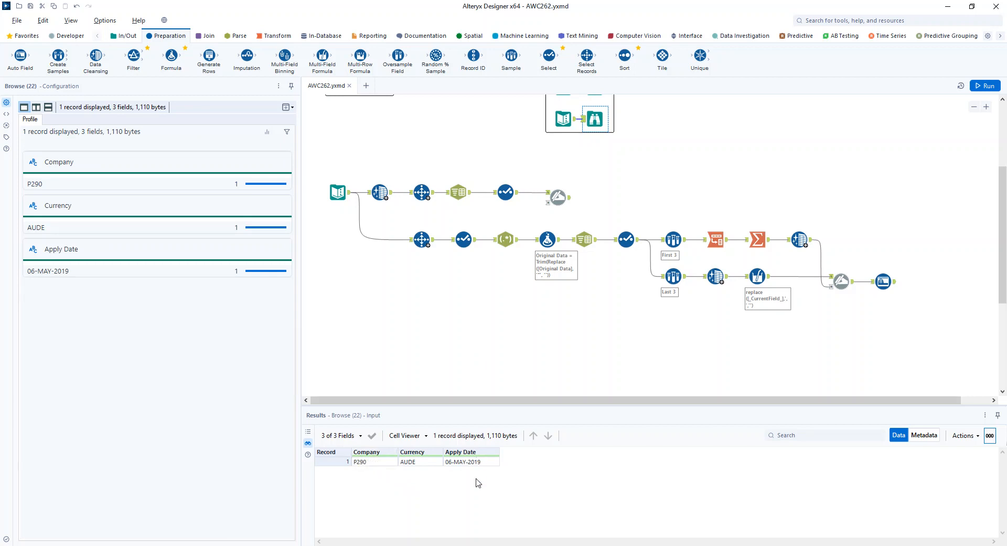
Step: Review the upper branch's tools in order, from Data Cleansing through Select Records, Text To Columns and Select to Dynamic Rename
left_click(389, 195)
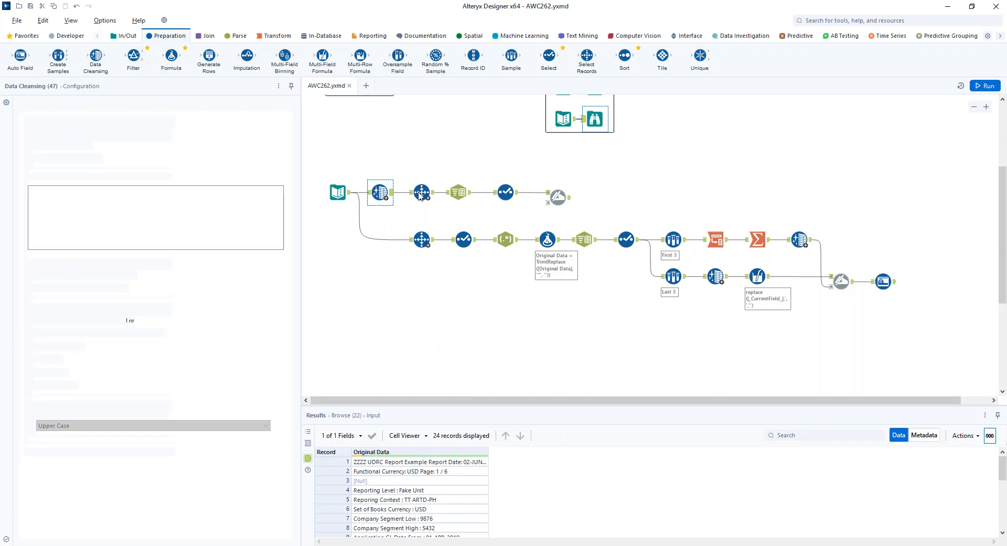
left_click(421, 192)
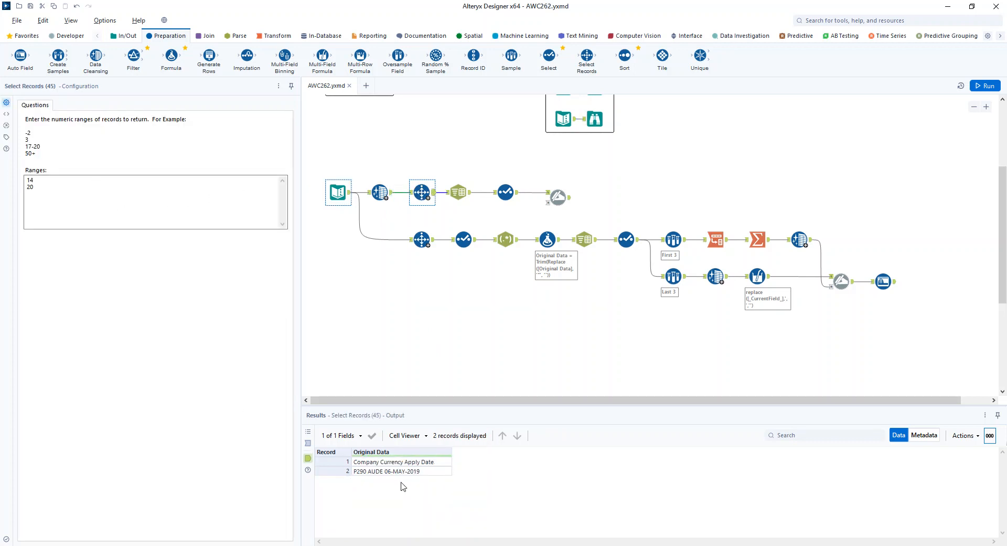
left_click(459, 194)
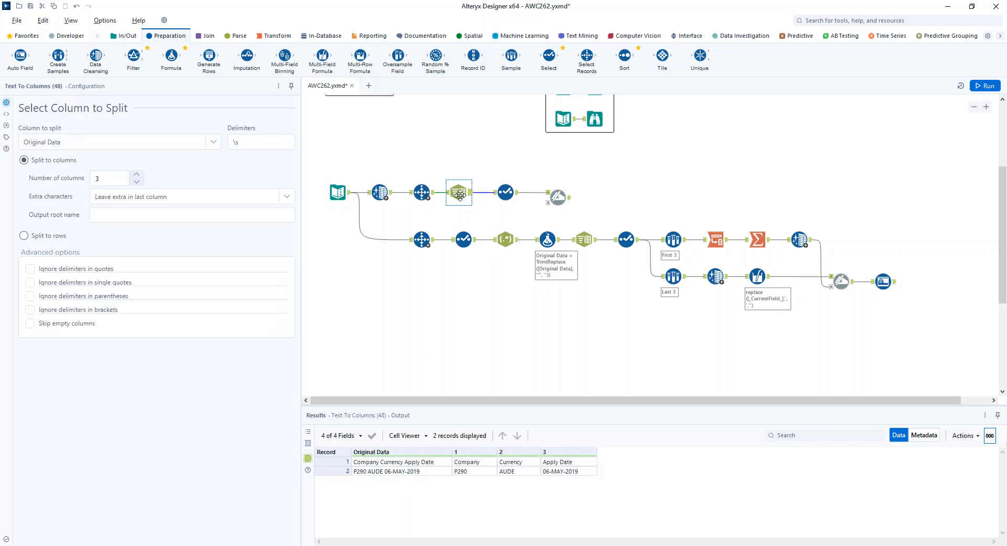
left_click(503, 192)
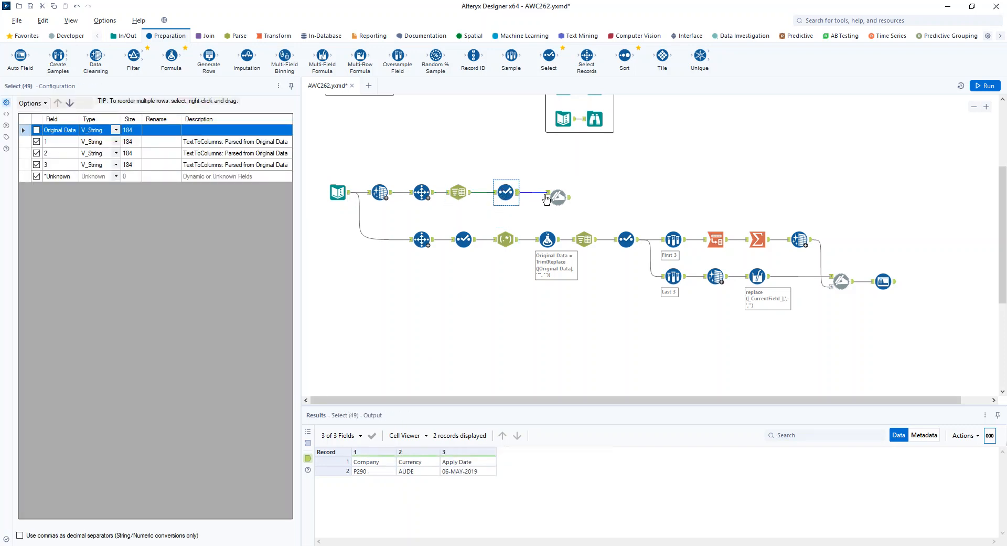
left_click(558, 197)
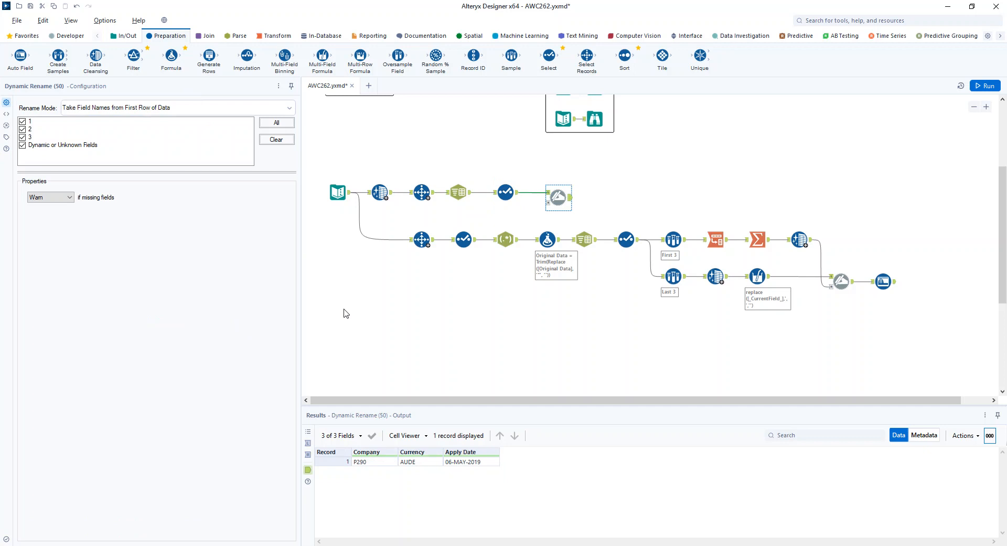
Step: Examine the expected customer-level output and the lower branch's Select Records output, widening the Original Data column to show the full rows
scroll(594, 125, "up", 1)
left_click(594, 122)
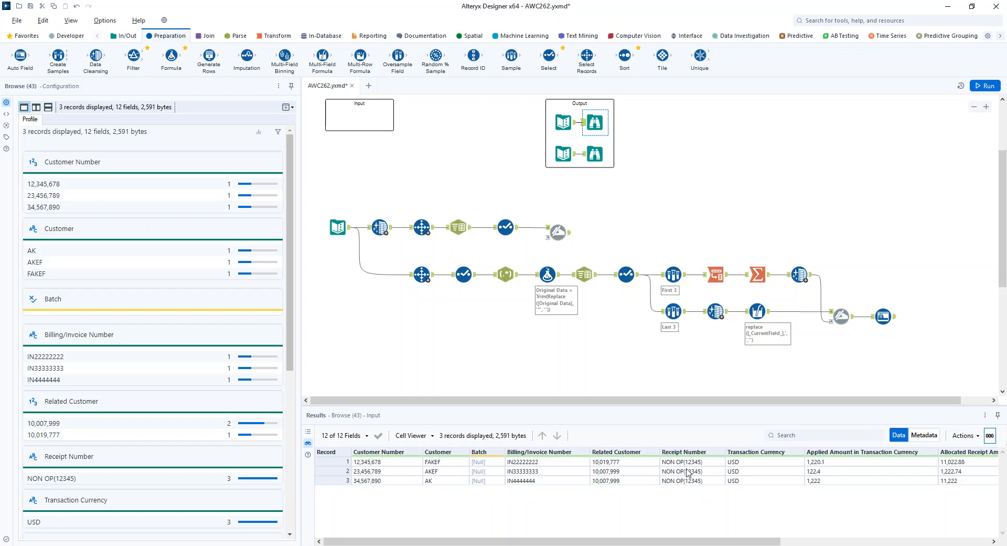
mouse_move(691, 541)
left_mouse_down()
mouse_move(849, 543)
mouse_move(693, 542)
left_mouse_up()
left_click(418, 268)
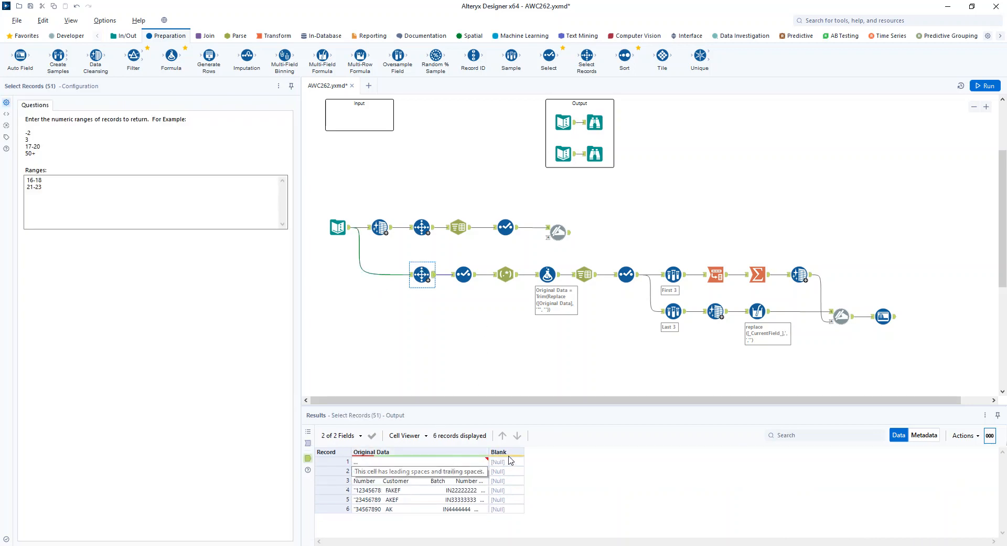
left_click_drag(488, 451, 904, 472)
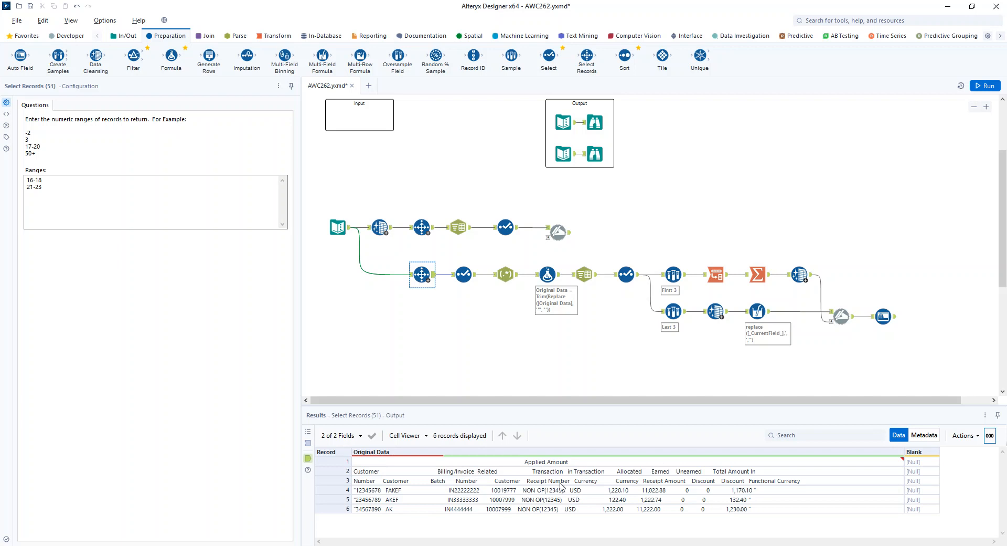
Step: Inspect the lower branch's first Select tool and the RegEx tool's expression for replacing runs of whitespace
left_click(464, 271)
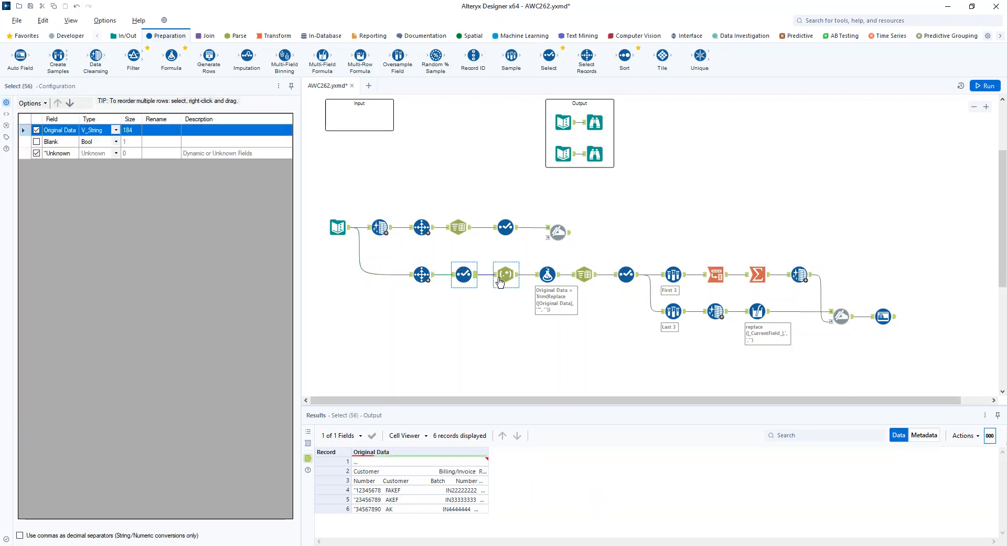
left_click(500, 280)
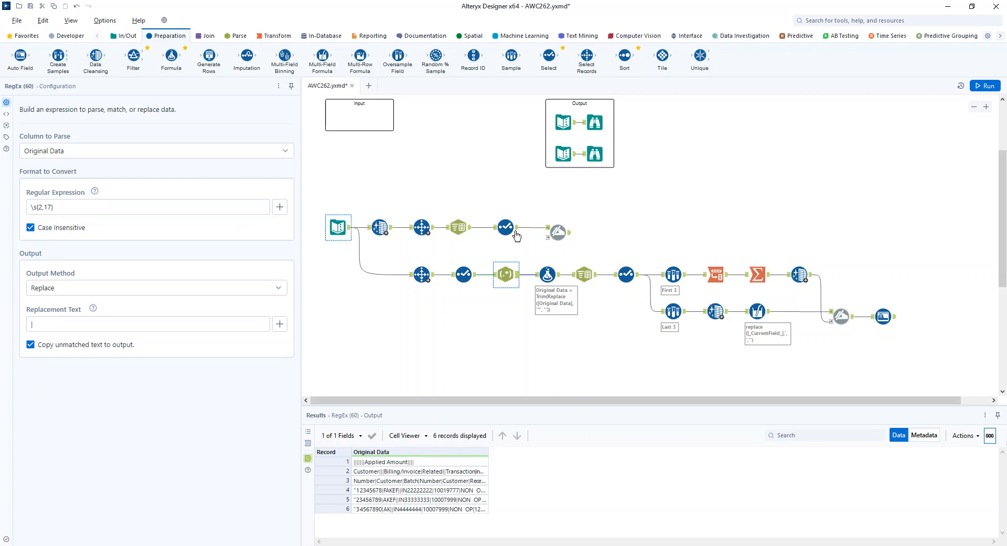
left_click(56, 208)
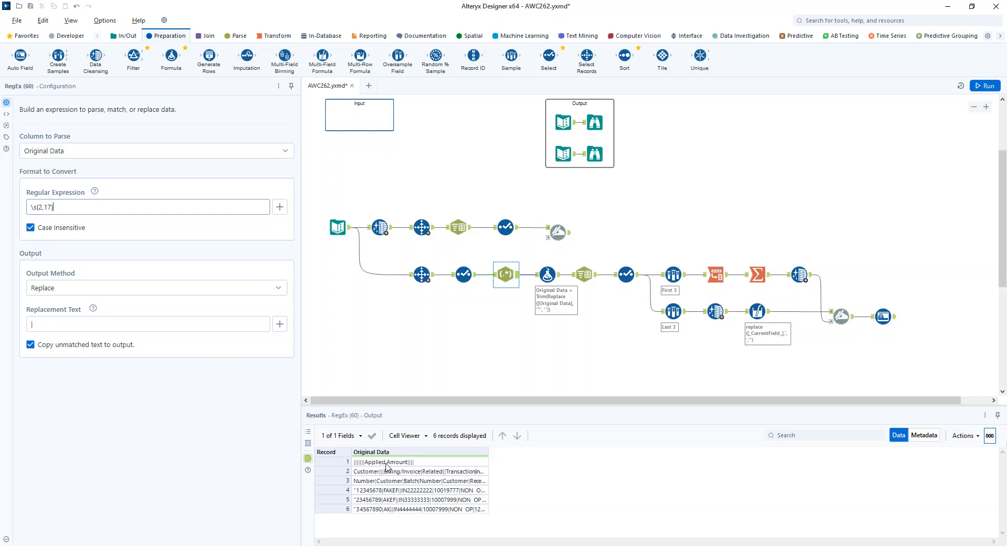
Step: Compare the input and output of the Formula tool that strips quotation marks from Original Data
left_click(557, 277)
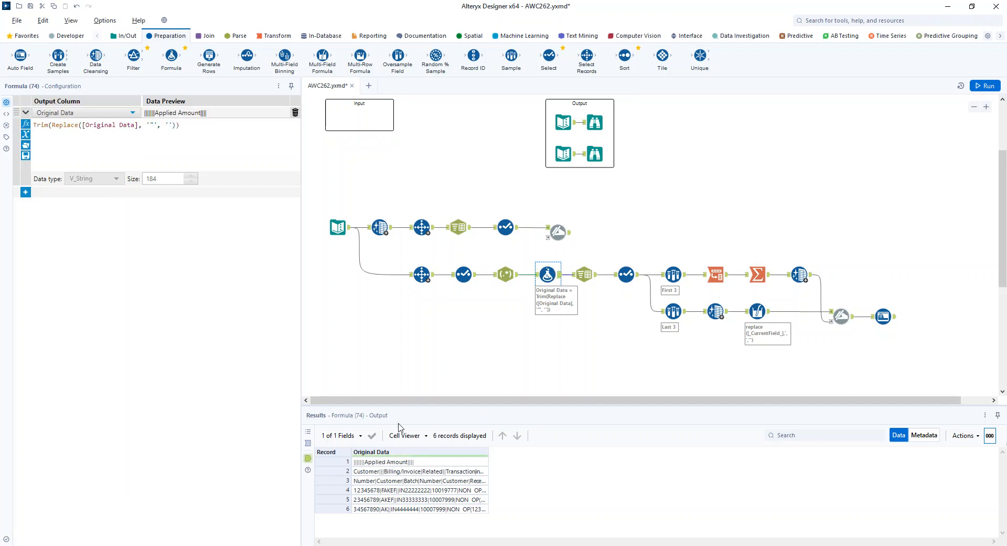
left_click(535, 274)
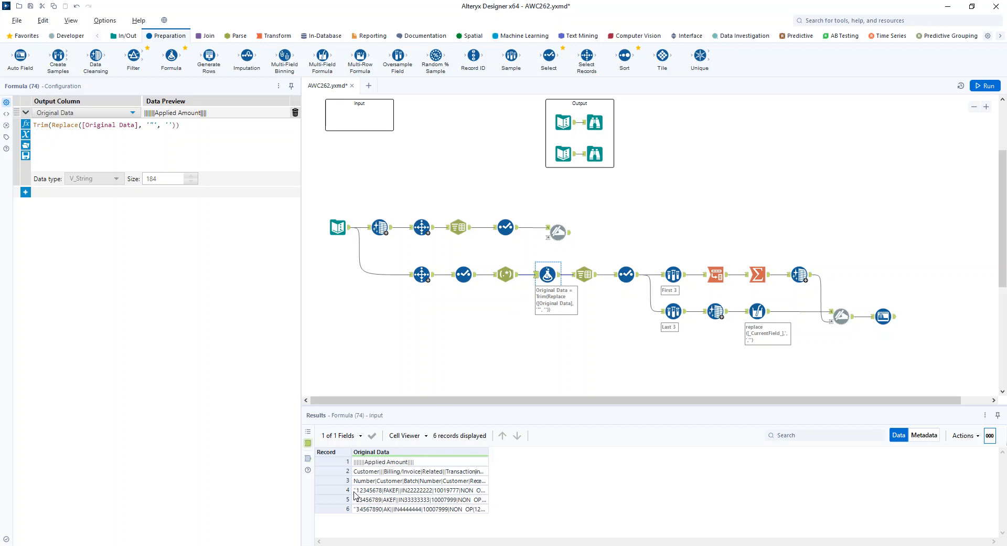
left_click(559, 279)
Step: Examine the lower branch's Text To Columns split, the following Select tool, and the First 3 and Last 3 Sample tools
left_click(584, 274)
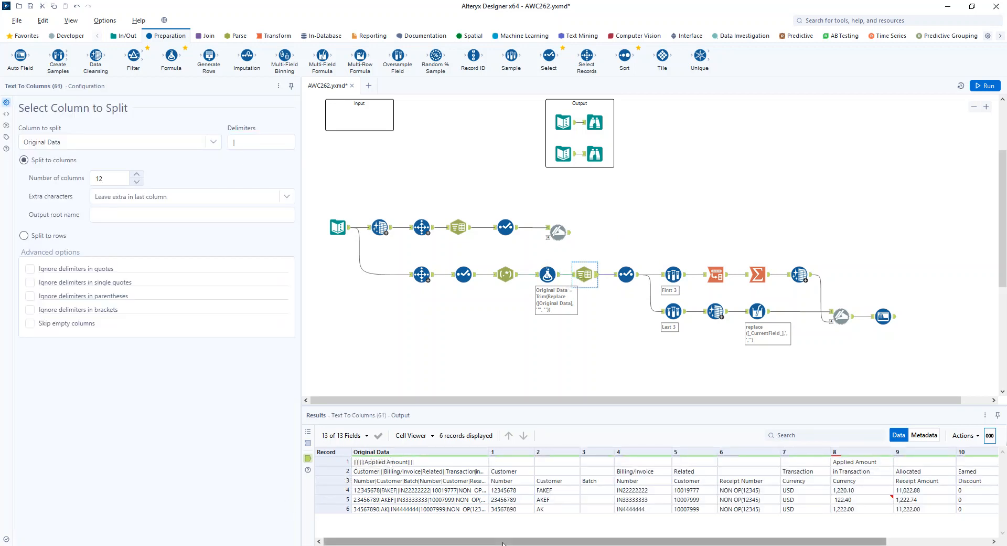
scroll(682, 472, "right", 3)
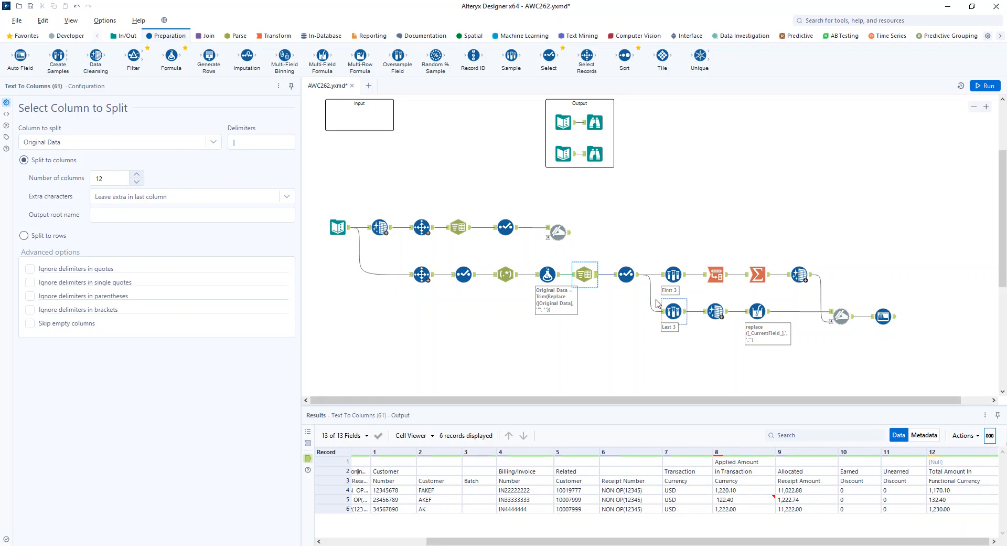
left_click(625, 275)
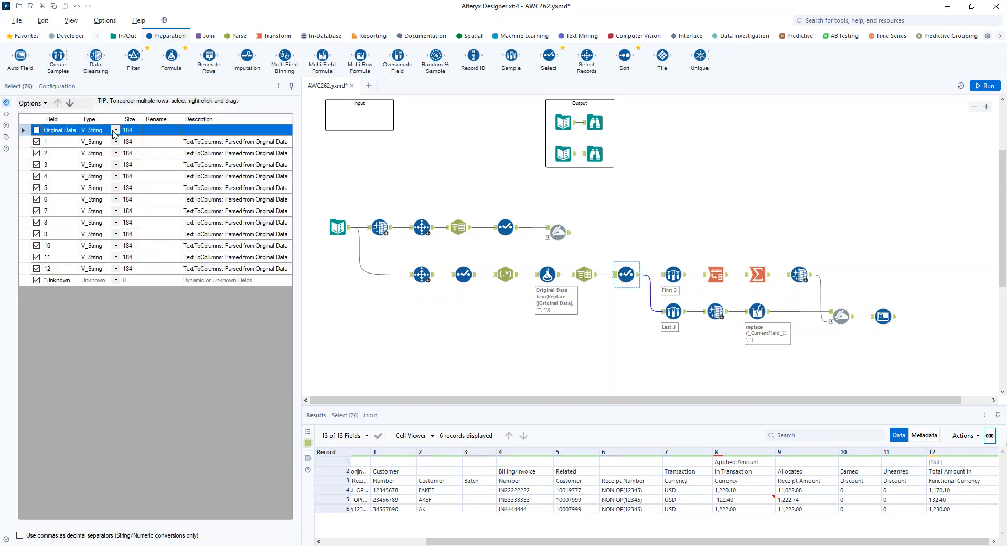
left_click(676, 281)
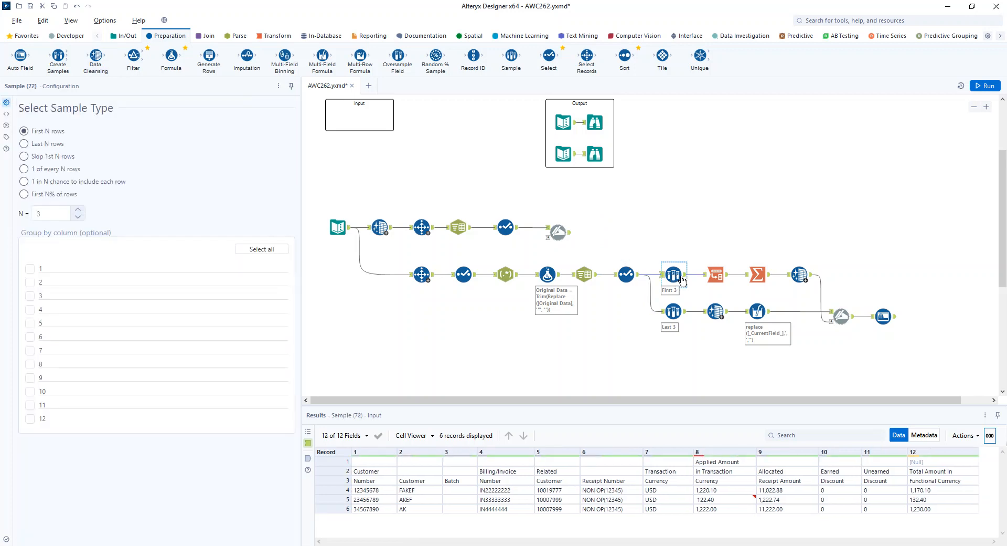
left_click(686, 313)
Step: Examine how the First 3 branch builds the header names through the Transpose, Summarize and Data Cleansing tools
left_click(716, 274)
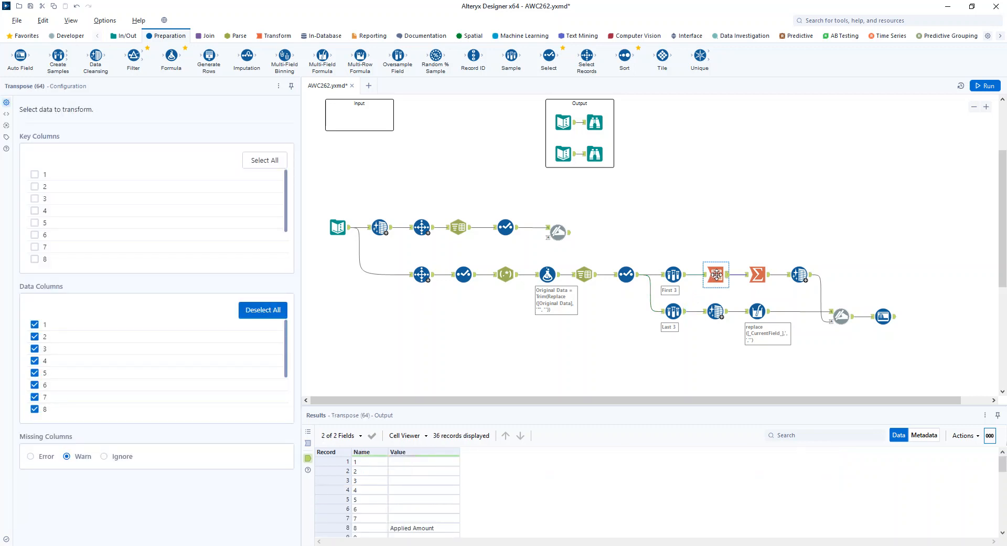
left_click(754, 277)
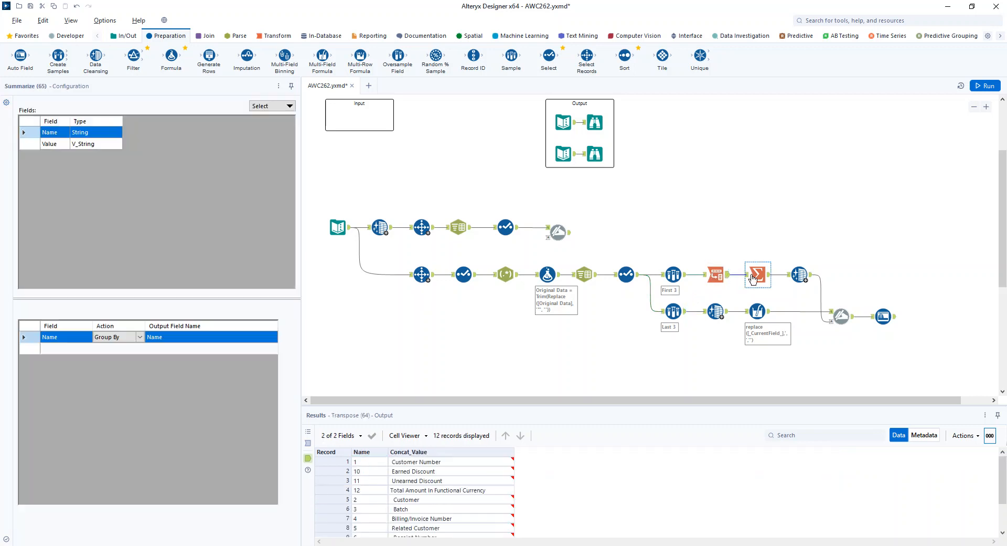
left_click(718, 275)
scroll(423, 490, "down", 3)
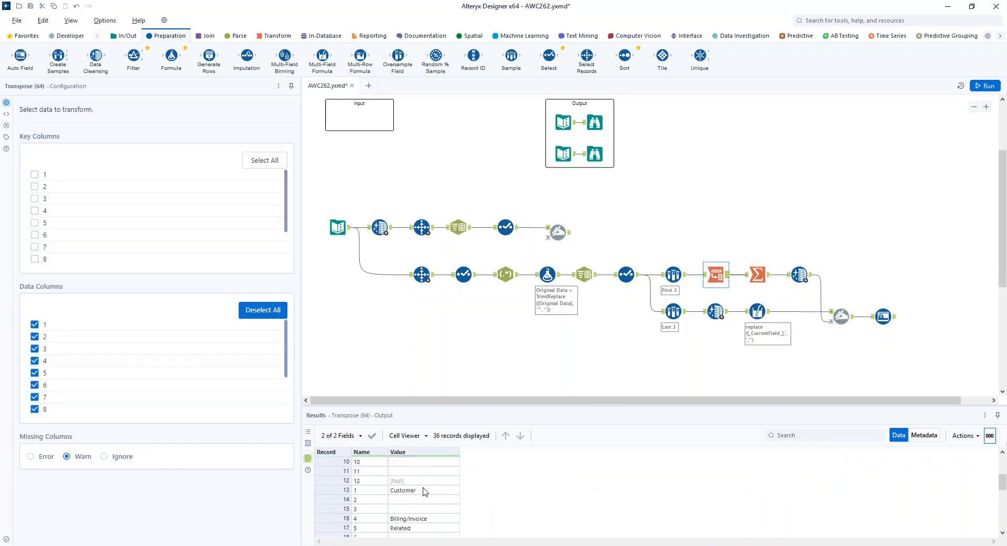
scroll(425, 491, "up", 3)
scroll(796, 286, "up", 1)
left_click(757, 309)
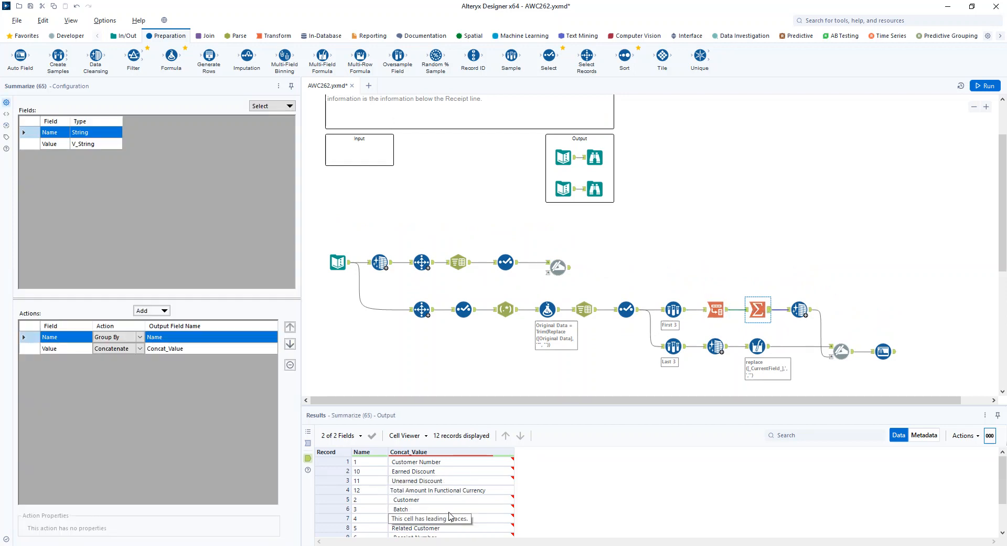
scroll(420, 512, "down", 1)
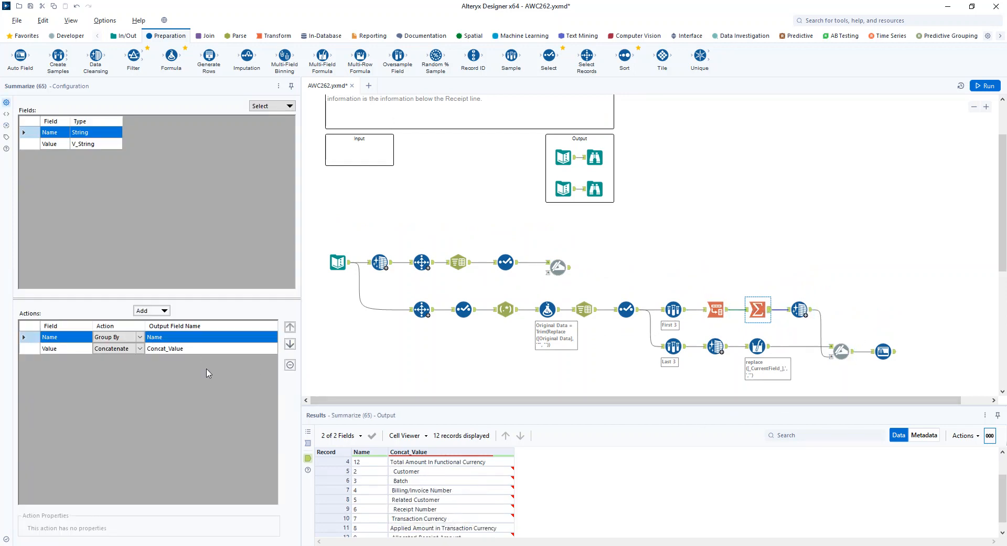
left_click(799, 309)
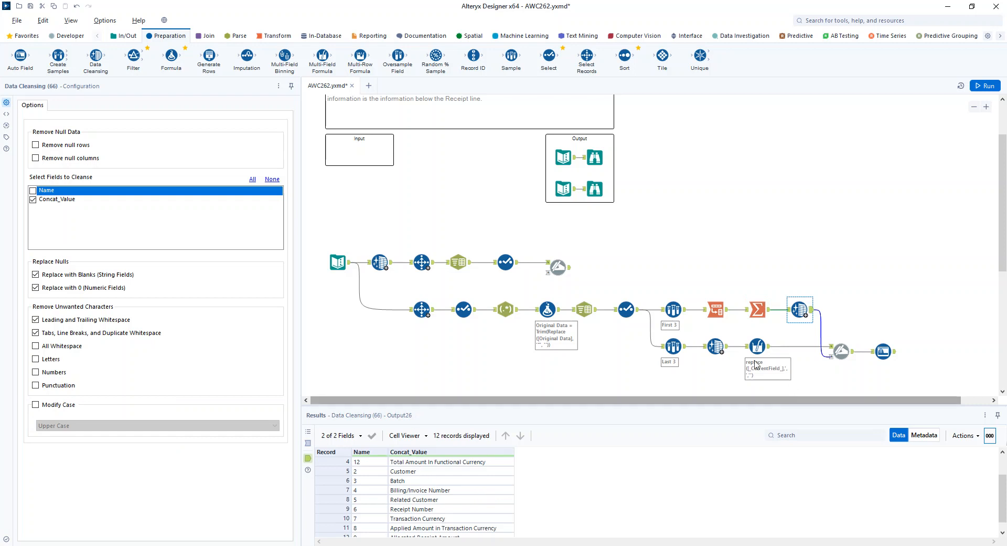
Step: Compare the inputs and outputs of the Last 3 branch's Data Cleansing tool and its comma-removing Multi-Field Formula tool
left_click(716, 347)
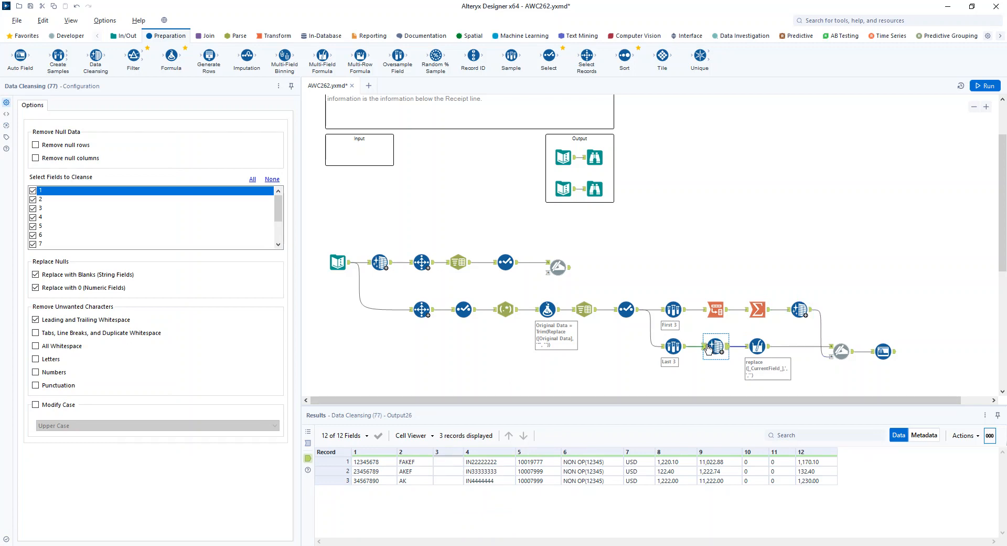
left_click(704, 347)
left_click(693, 471)
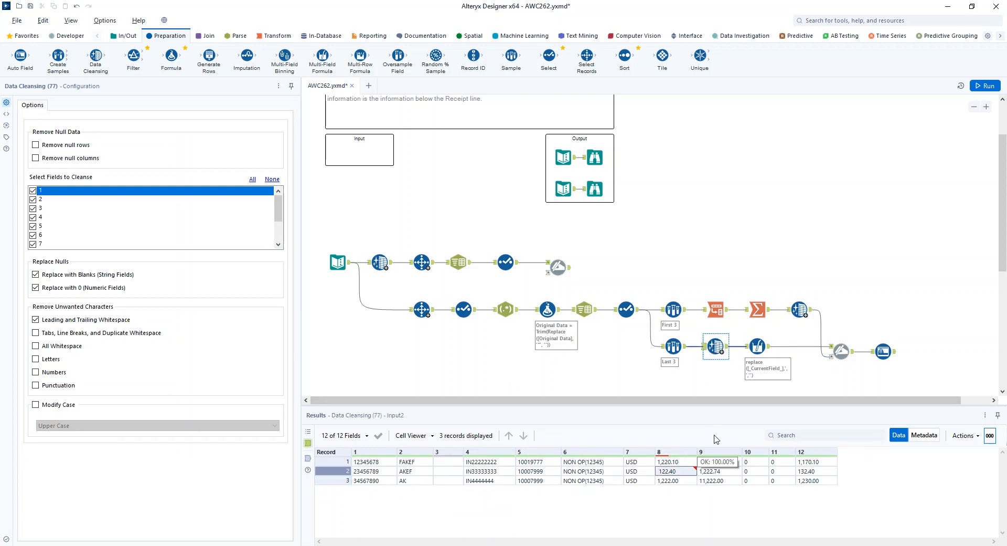
left_click(757, 346)
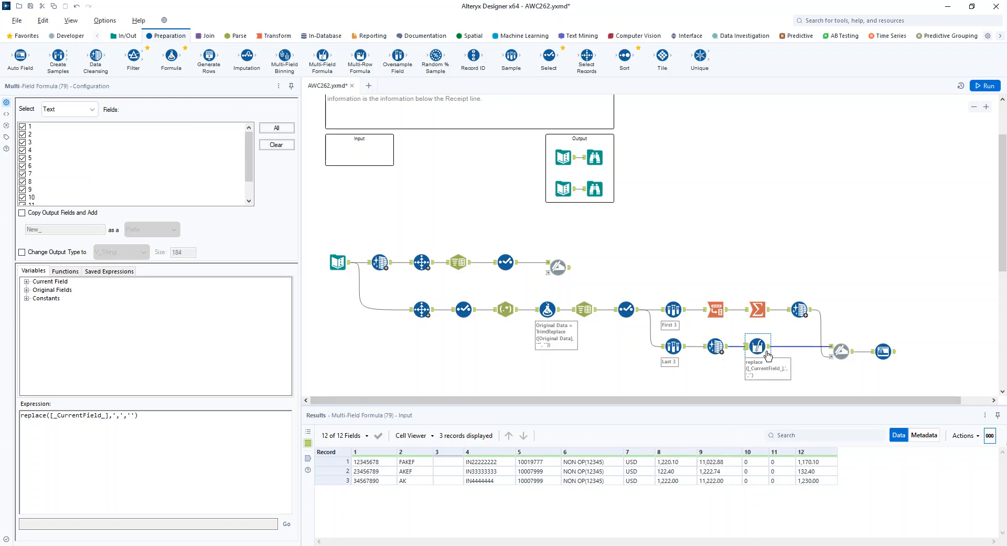
left_click(769, 346)
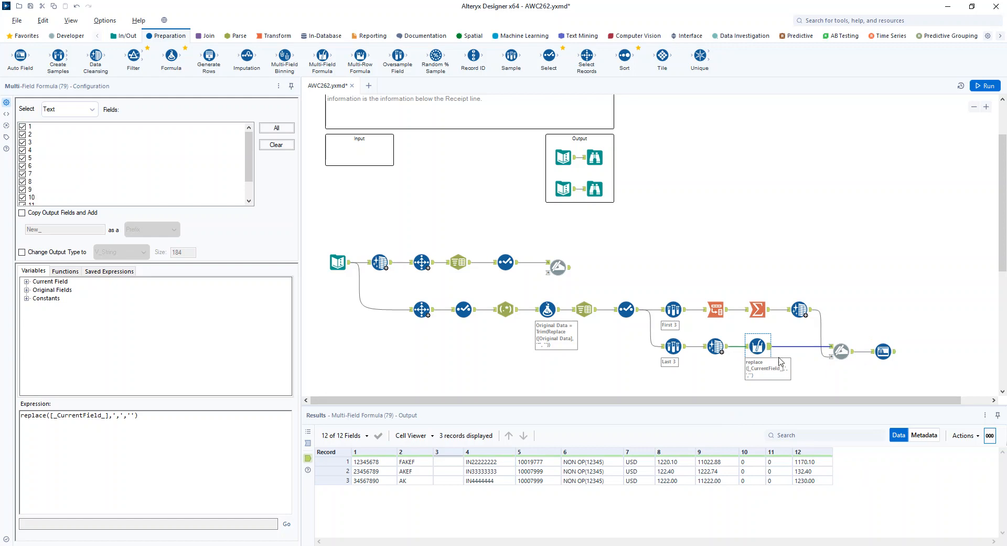
Step: Review the lower branch's Dynamic Rename settings, the field-name rows feeding it, and the renamed output columns
left_click(838, 353)
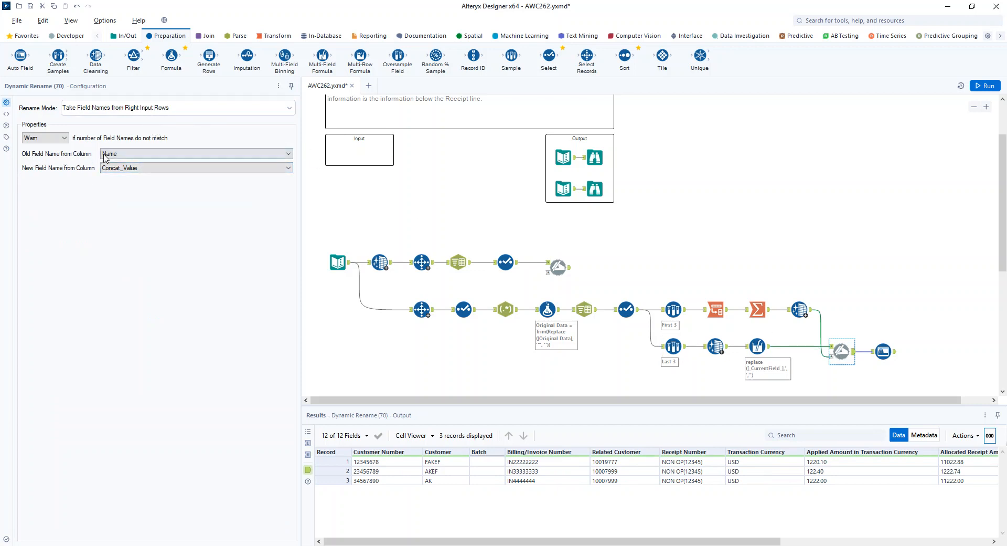
left_click(802, 310)
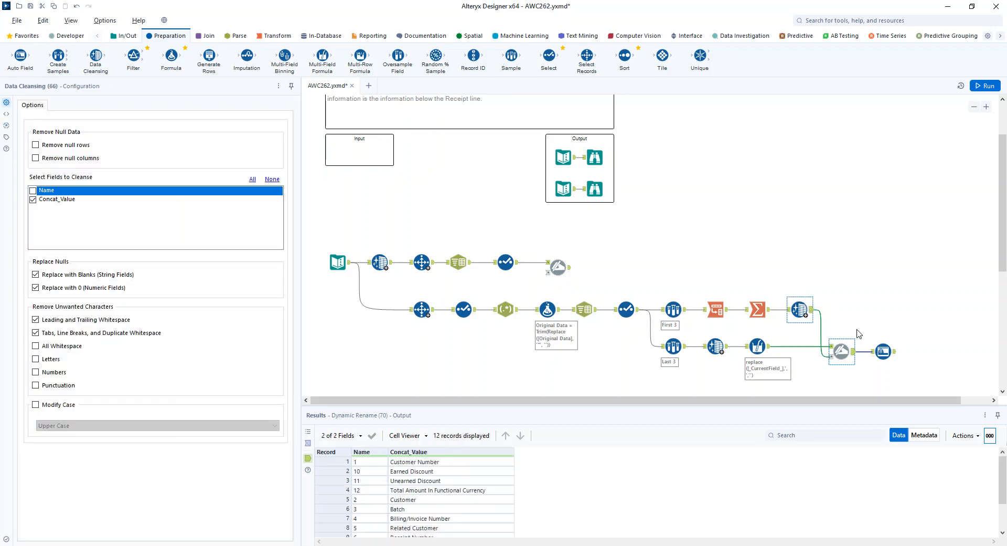
left_click(851, 354)
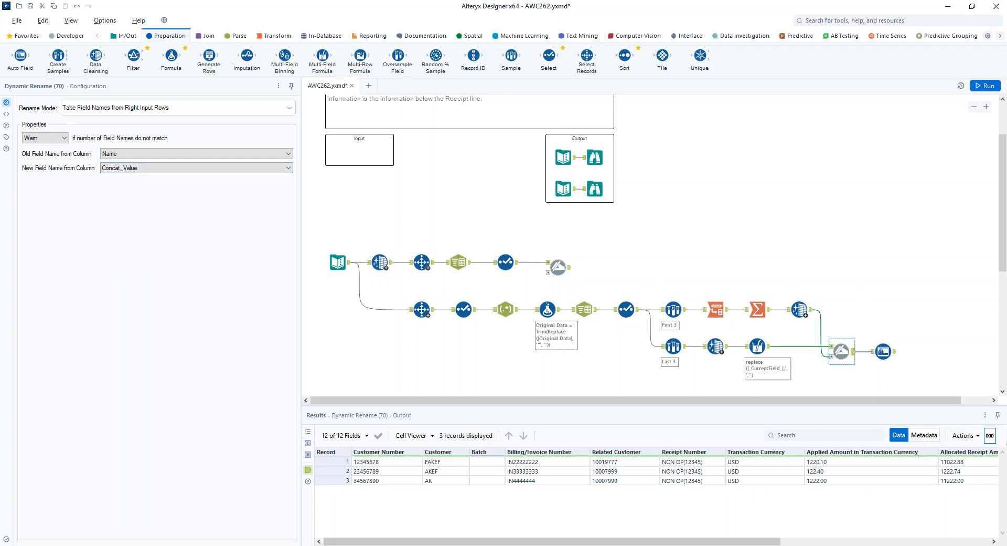
left_click_drag(766, 541, 976, 541)
Step: Check the Auto Field output's data and the field types in its metadata, returning to the data view
left_click(883, 351)
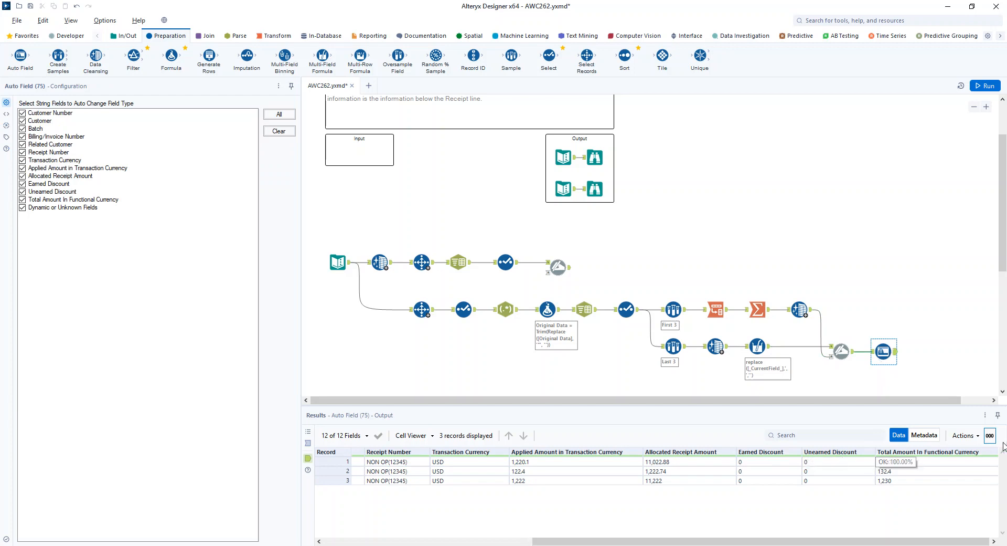
left_click(925, 435)
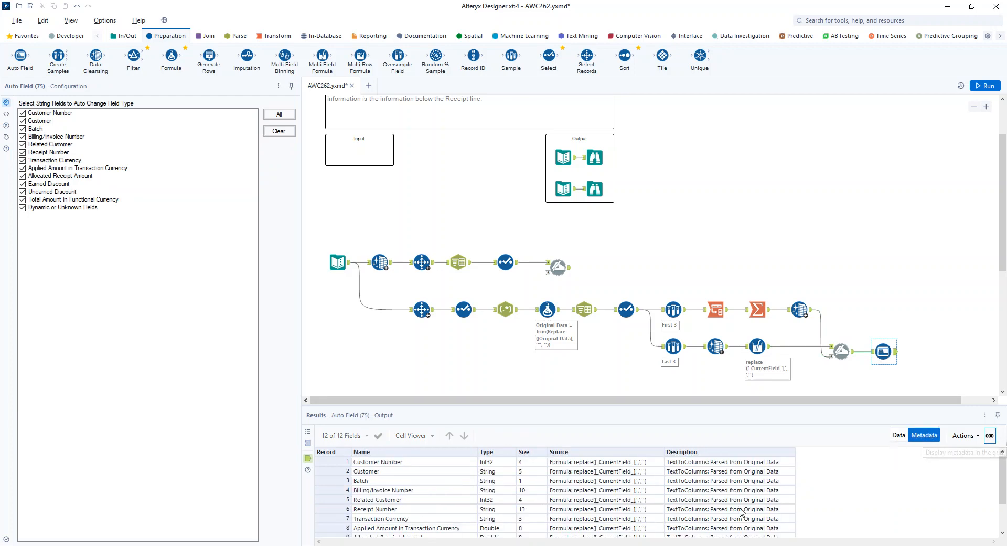
scroll(458, 472, "down", 2)
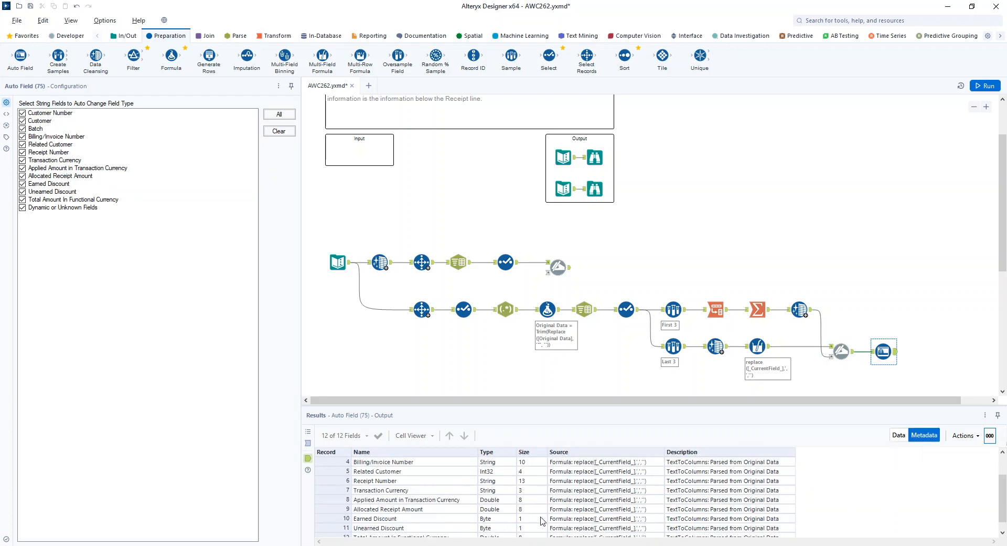
left_click(899, 434)
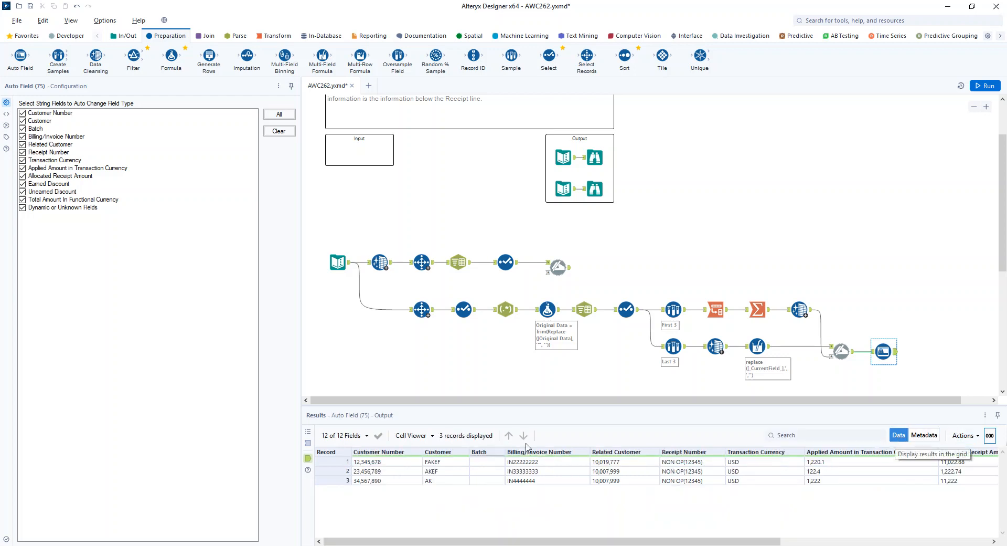